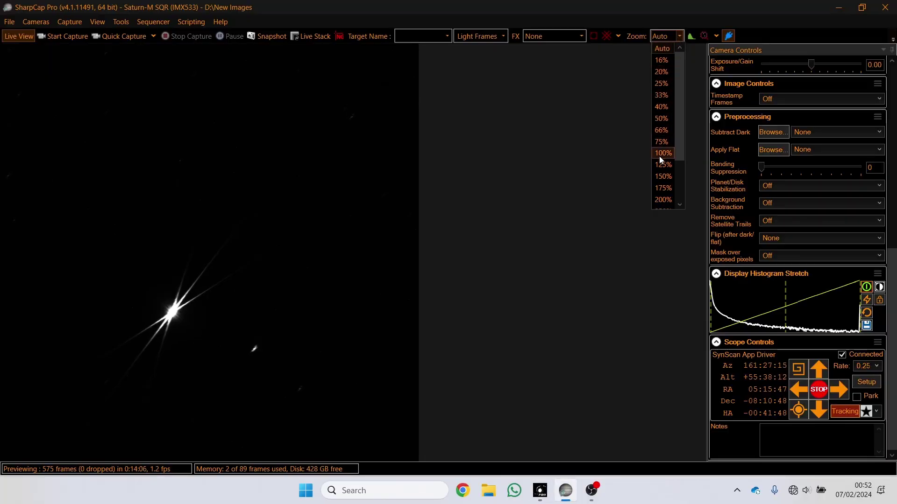
Show the live image at 100% zoom and pan over to the bright star
click(661, 154)
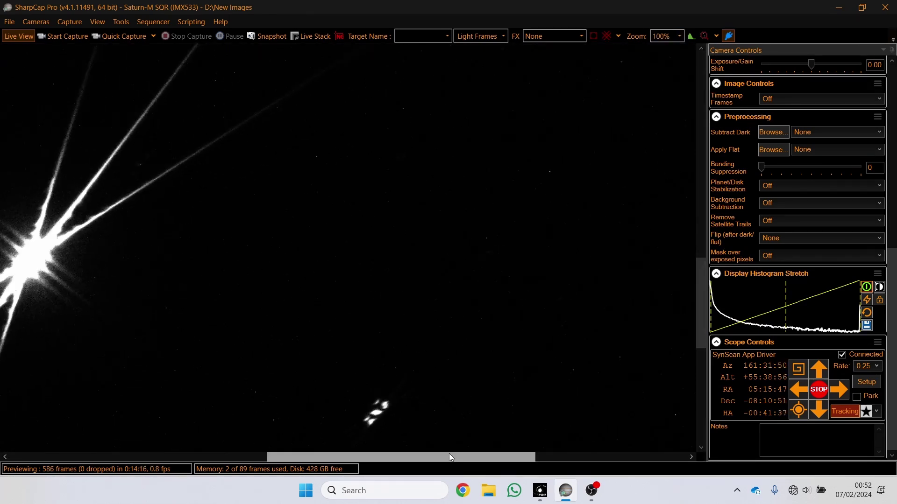
drag(449, 453, 379, 459)
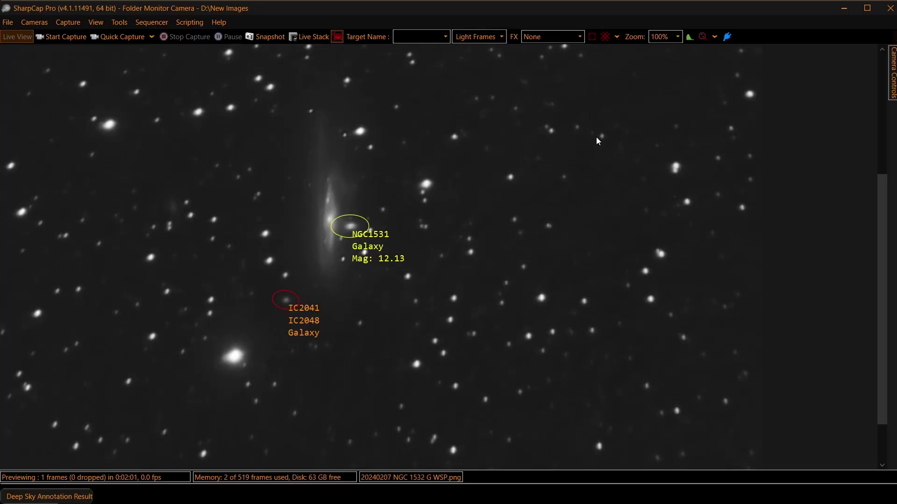
Display the saved NGC 1532 galaxy image at 100% zoom
drag(887, 332, 887, 368)
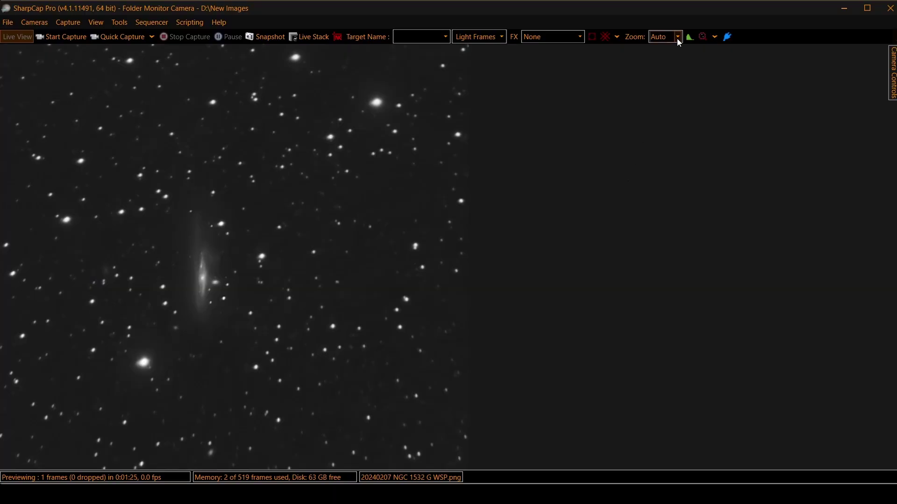
click(678, 37)
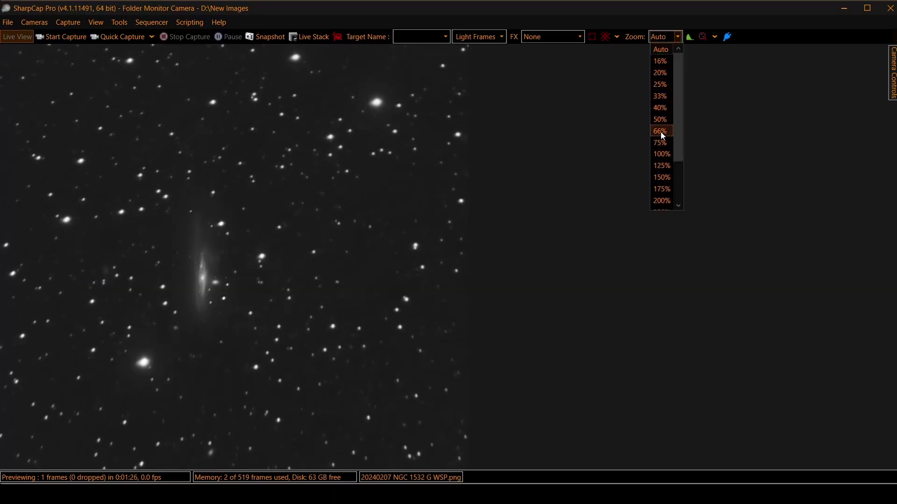
click(660, 155)
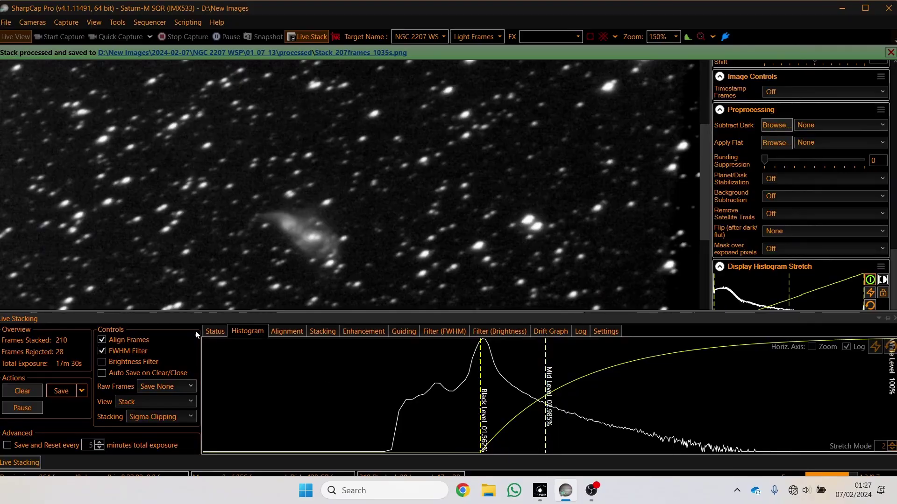
Save the NGC 2207 stack, then pick an additional option from the Save dropdown
click(63, 387)
click(80, 391)
click(90, 426)
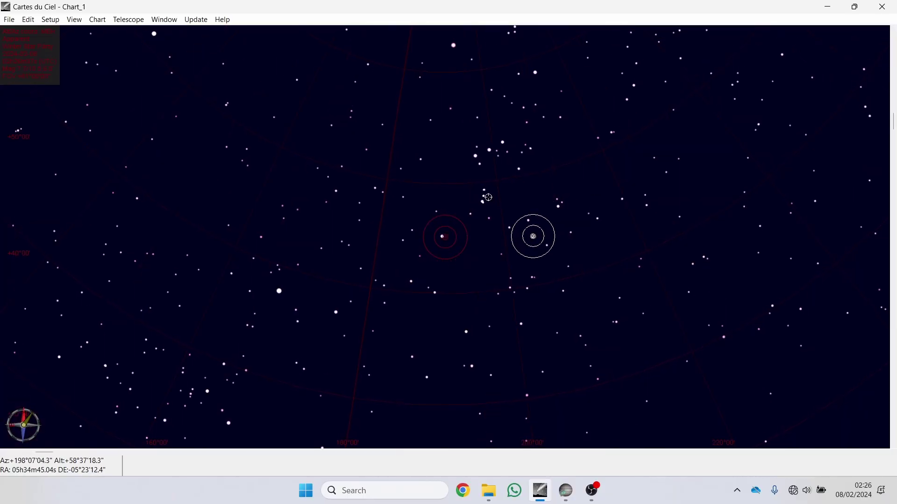
Slew the telescope to The01 Ori via the chart's Telescope > Slew command
right_click(484, 198)
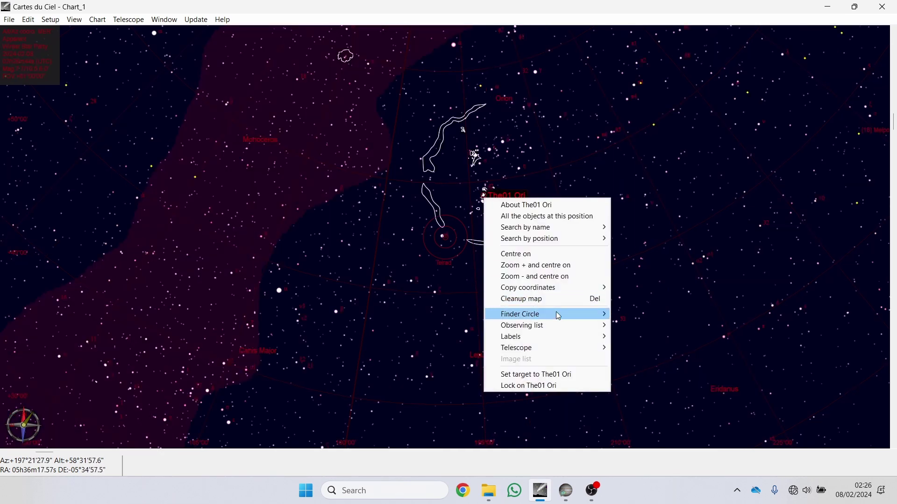
mouse_move(577, 330)
mouse_move(577, 351)
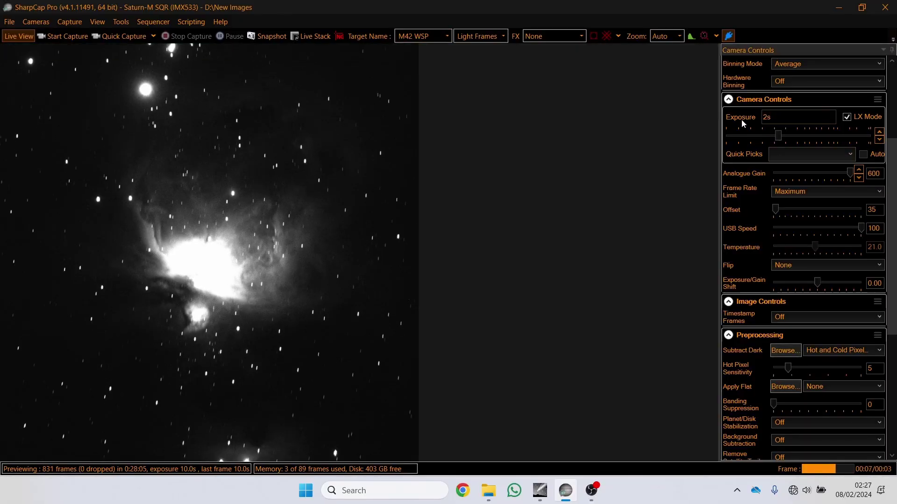
Apply the 2 s exposure and pull the Mid Level left to brighten the Orion stack
key(Return)
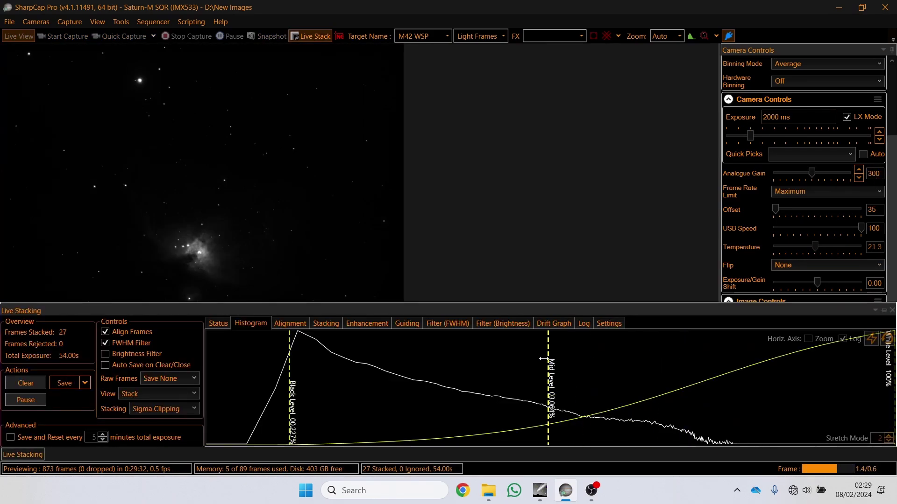
drag(506, 362, 484, 364)
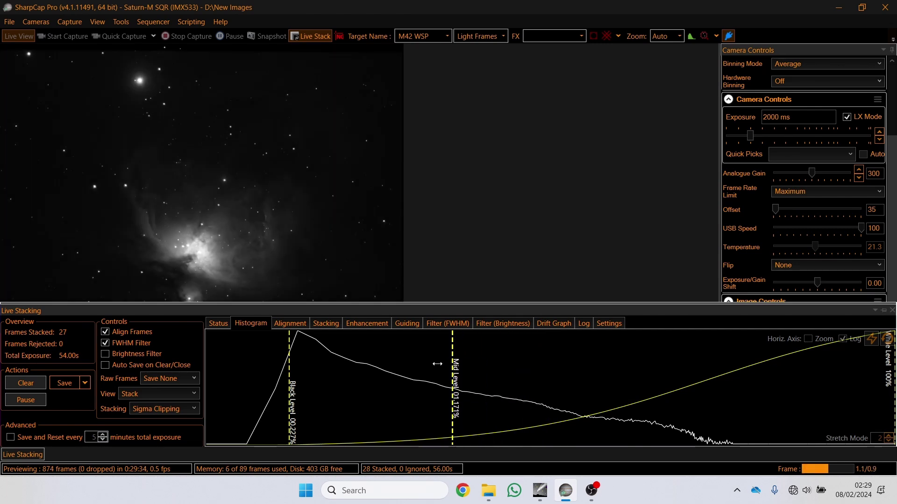
drag(392, 363, 391, 363)
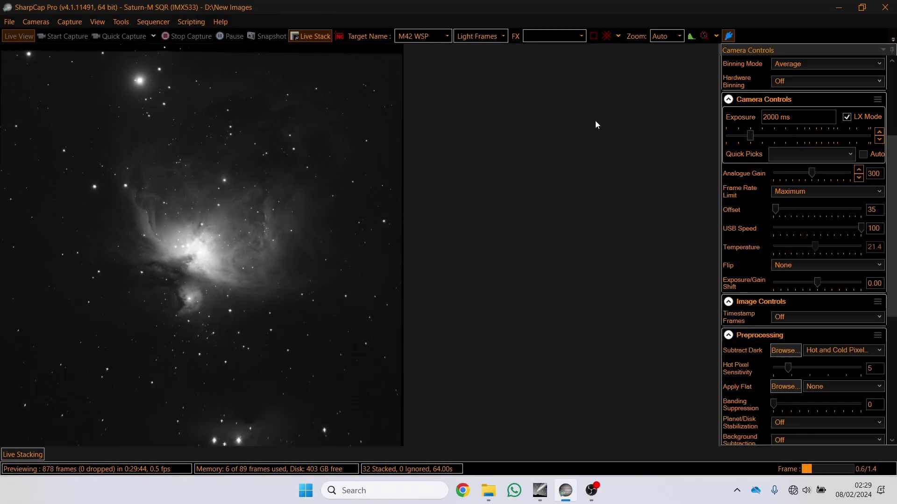
Zoom to 40% and raise the Mid Level slightly in the Live Stacking histogram
click(679, 36)
click(669, 107)
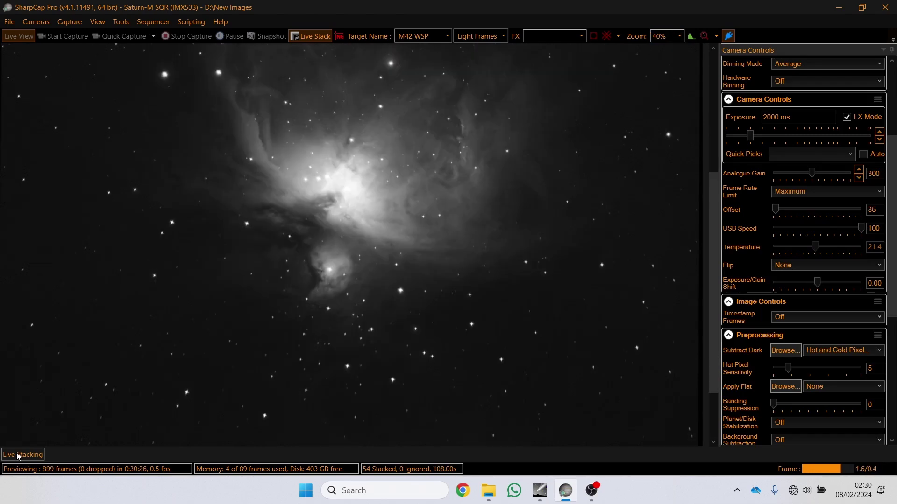
click(23, 454)
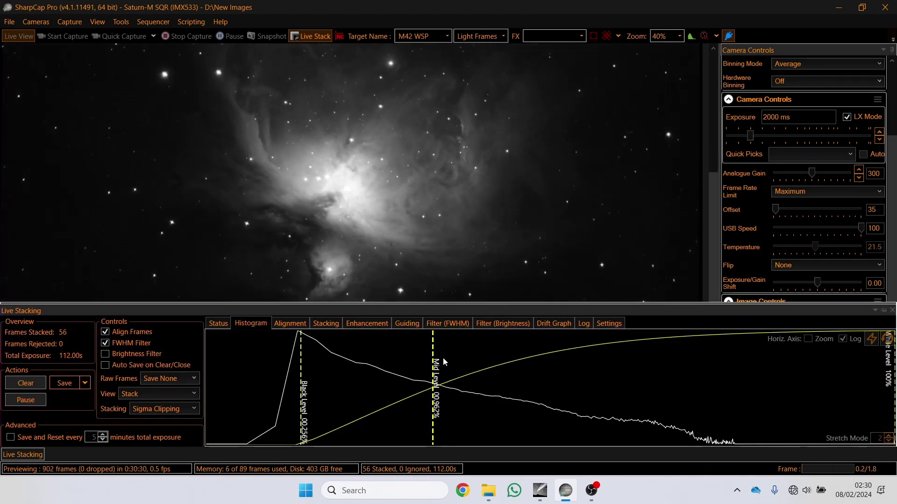
drag(455, 356, 525, 362)
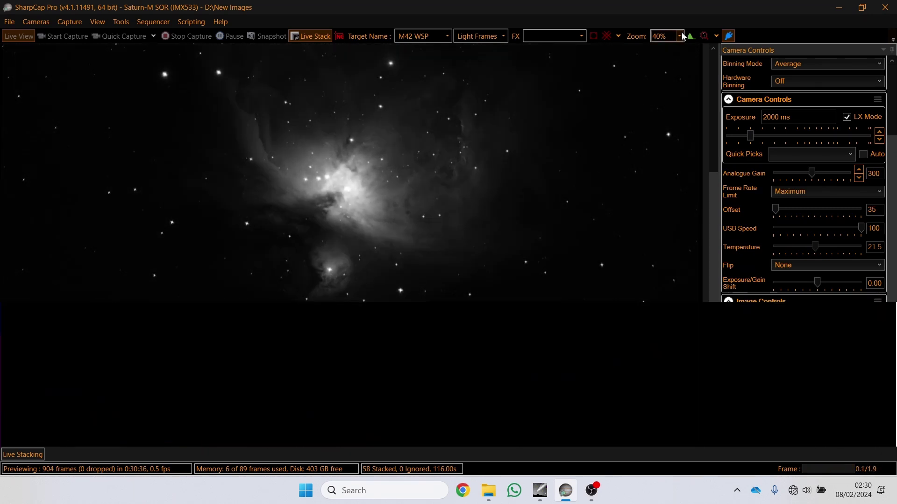
View the Orion Nebula stack at 100% zoom and scroll across the image
click(680, 36)
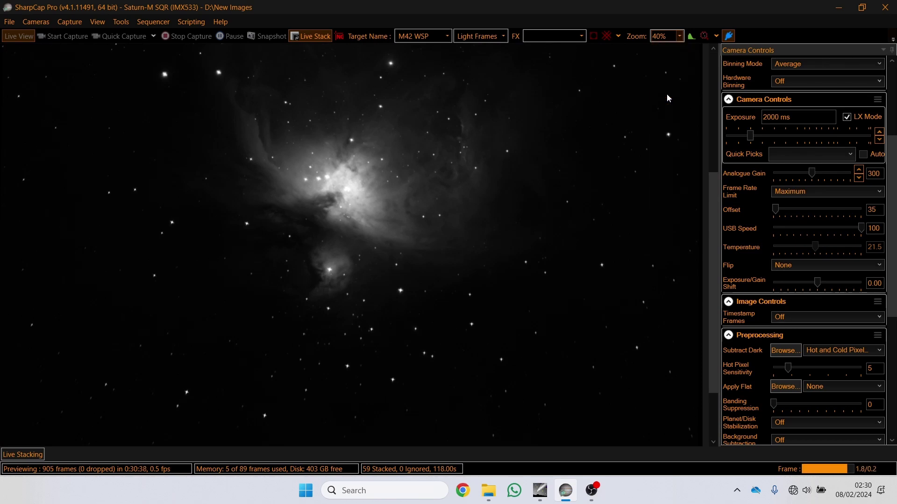
click(664, 95)
drag(715, 277, 713, 234)
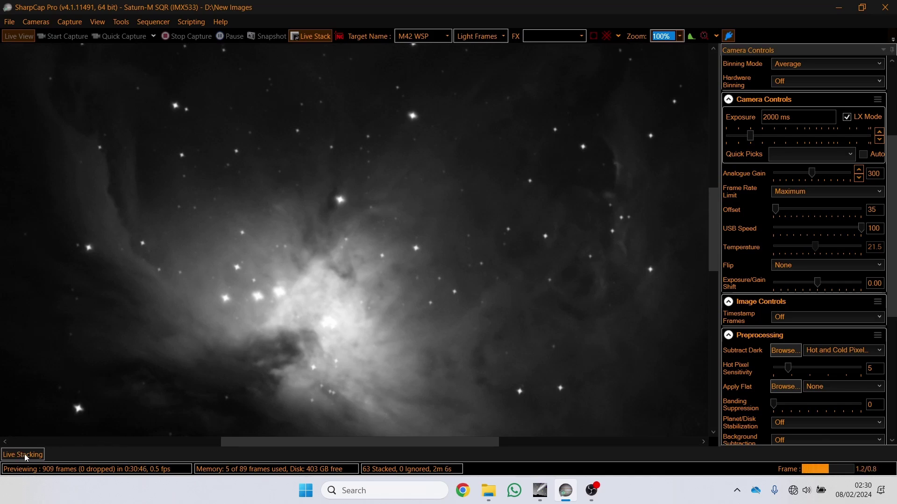
Fine-tune the M42 stack's Mid Level stretch so the nebula stands out
click(25, 457)
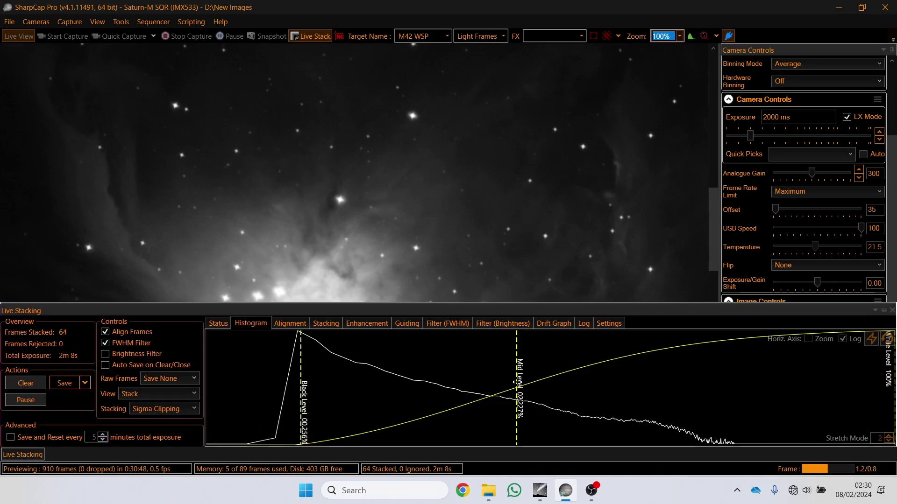
drag(547, 381, 560, 379)
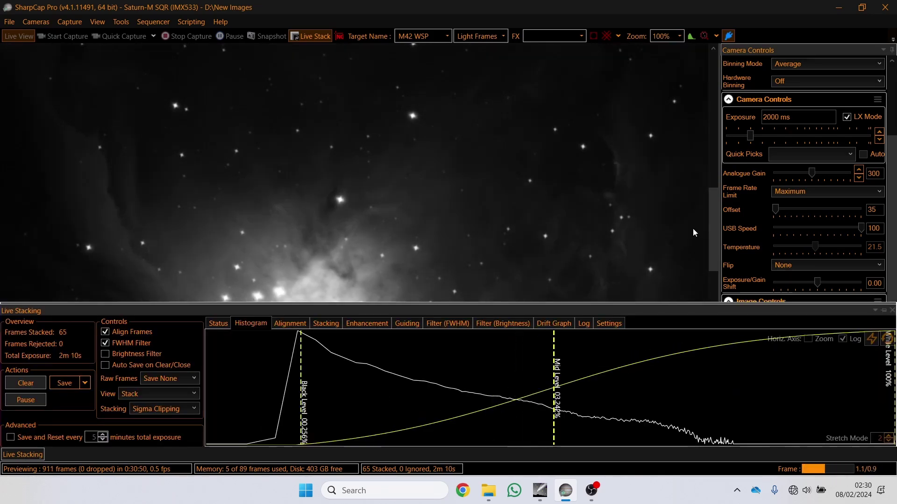
drag(717, 246, 718, 259)
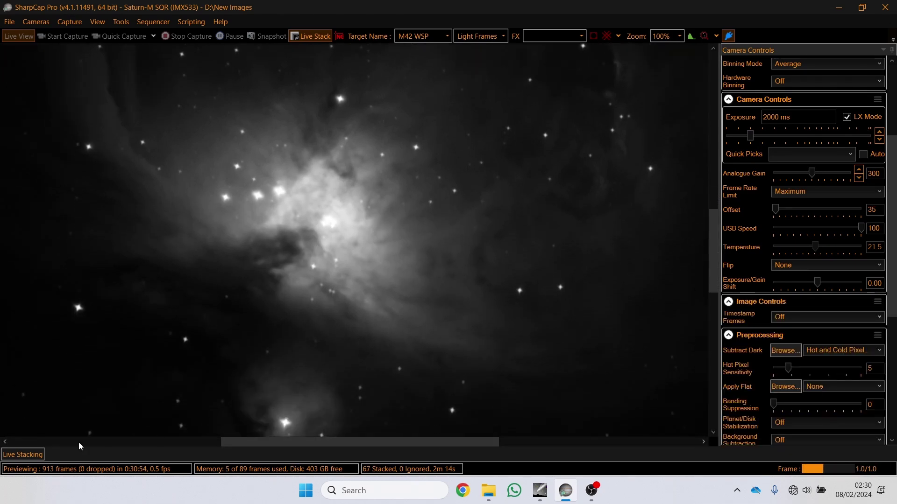
click(37, 456)
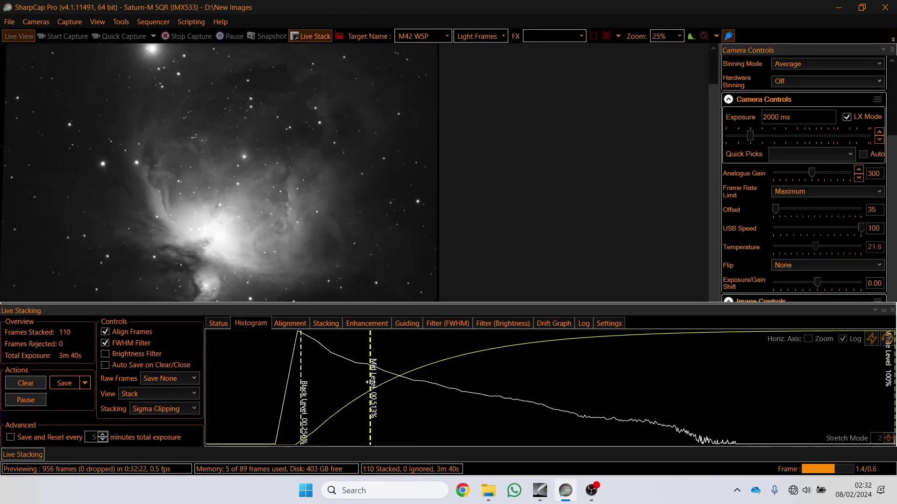
drag(368, 382, 358, 387)
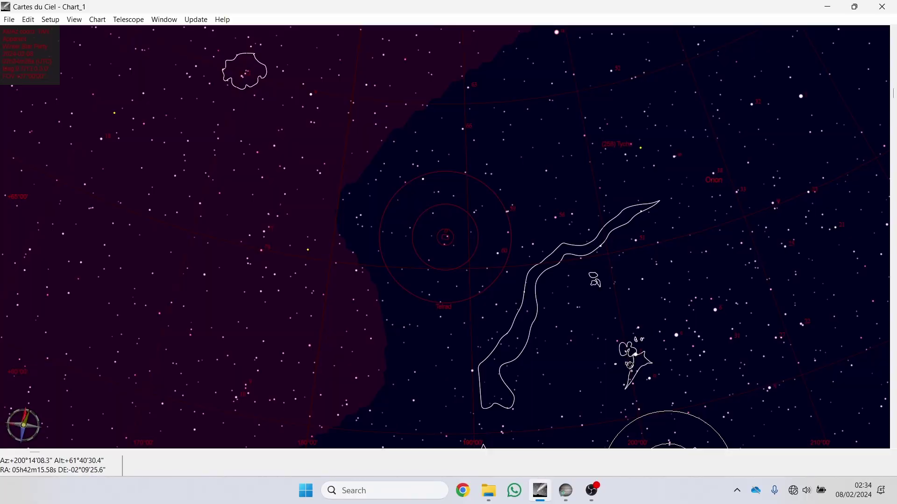
Select HD37903 on the chart and bring up its Telescope > Slew: HD37903 option
click(627, 364)
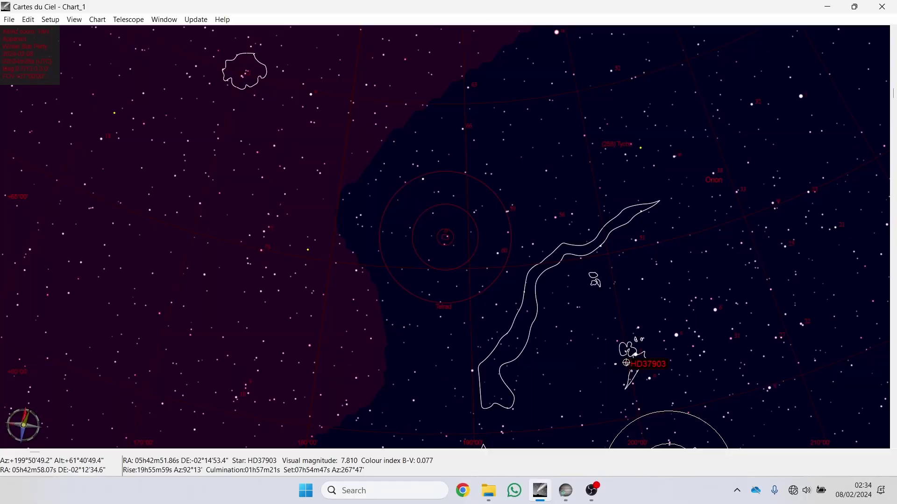
right_click(628, 366)
mouse_move(710, 318)
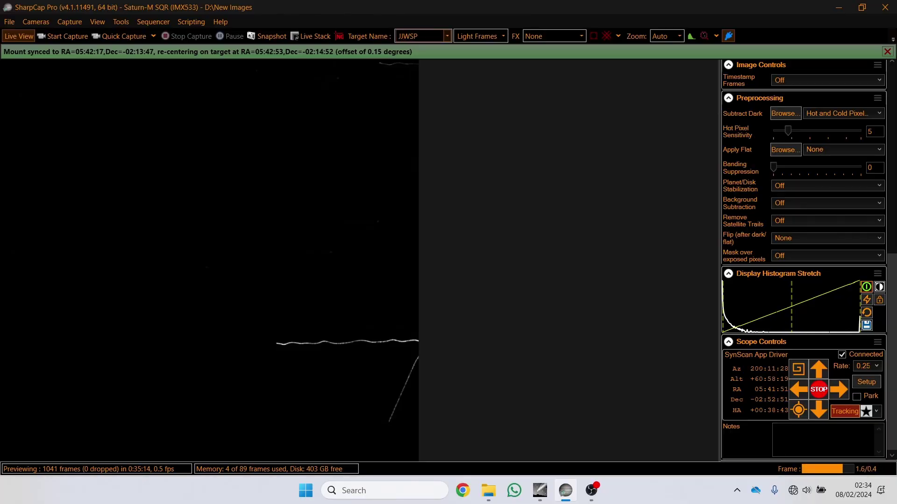
Change the target name to 'HH Flame WSP'
key(BackSpace)
key(BackSpace)
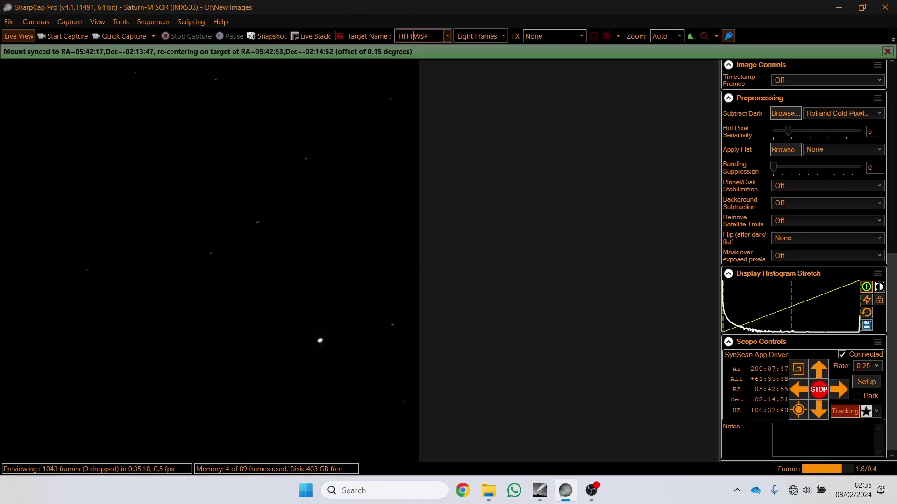
text(HH Fla)
text(me)
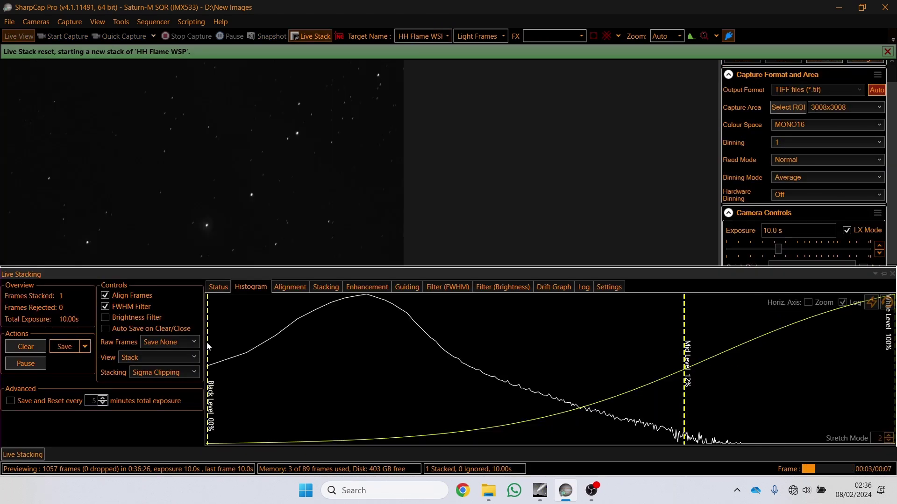
Raise the Black level and adjust Mid Level so the Horsehead and Flame nebulae show
drag(208, 333, 330, 330)
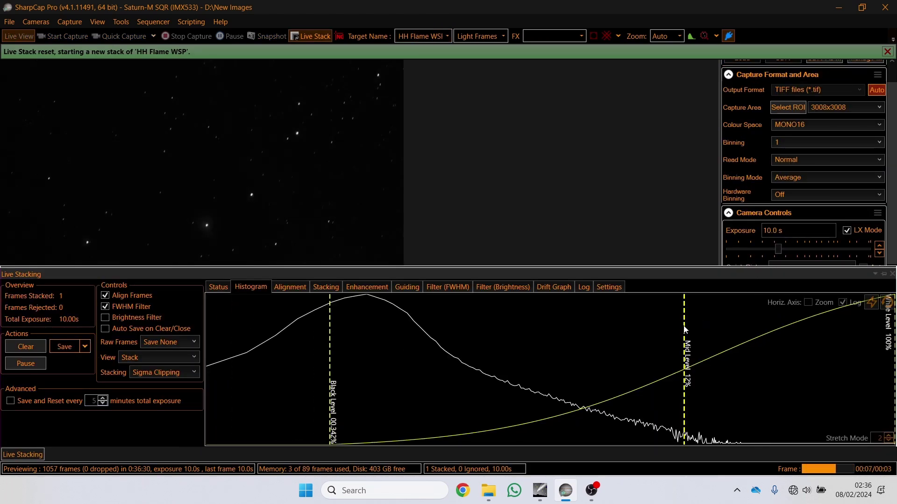
drag(685, 327, 407, 336)
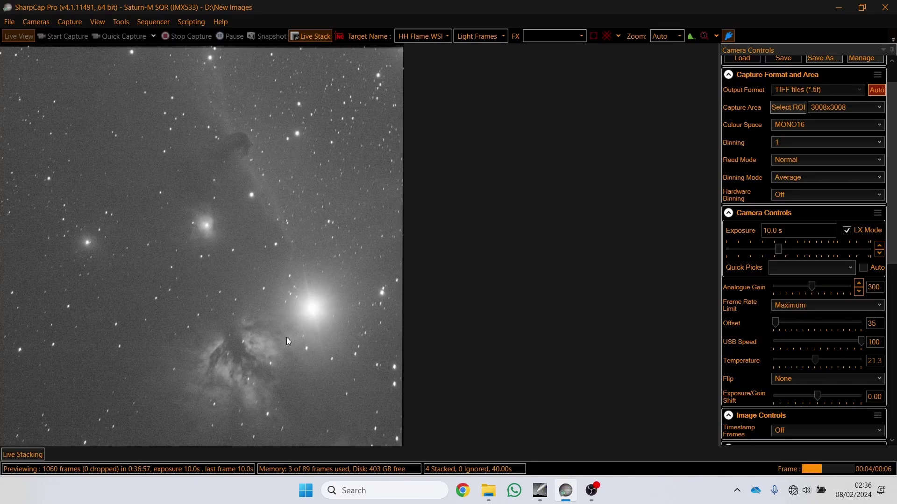
click(30, 452)
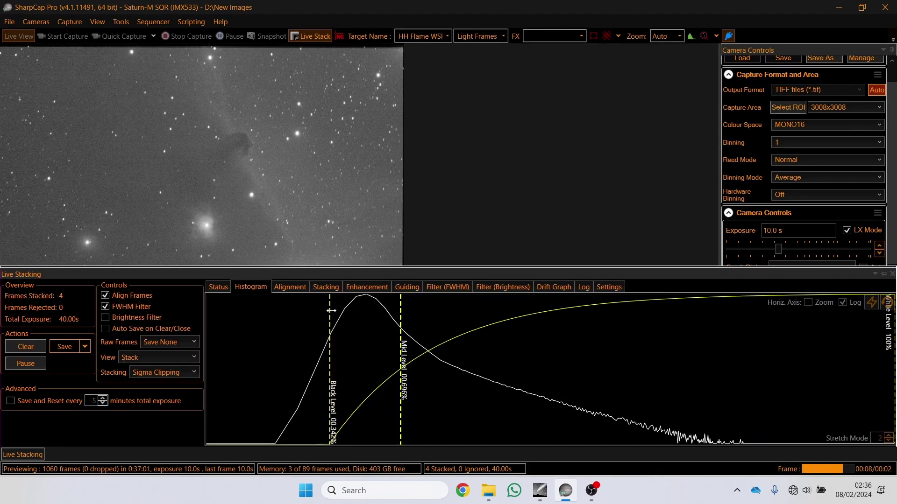
drag(331, 309, 353, 310)
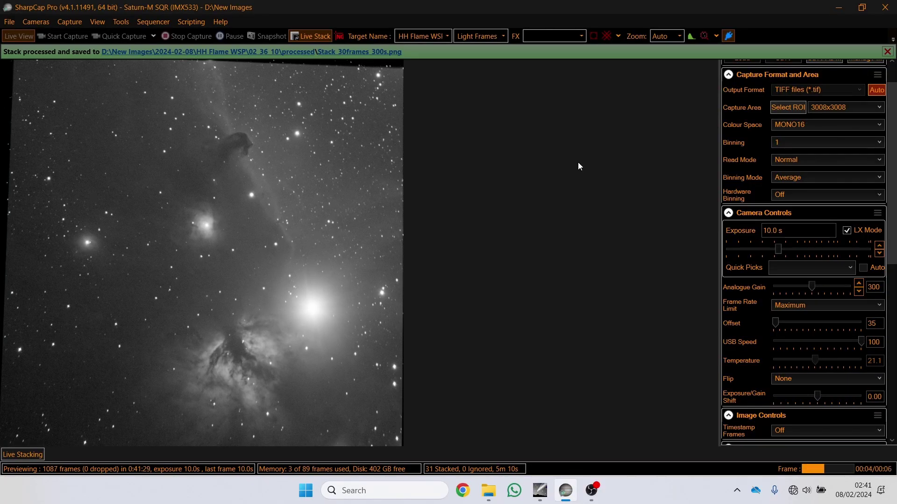
Slew the telescope to NGC 2261 from Cartes du Ciel, then run Solve and Sync
key(alt+Tab)
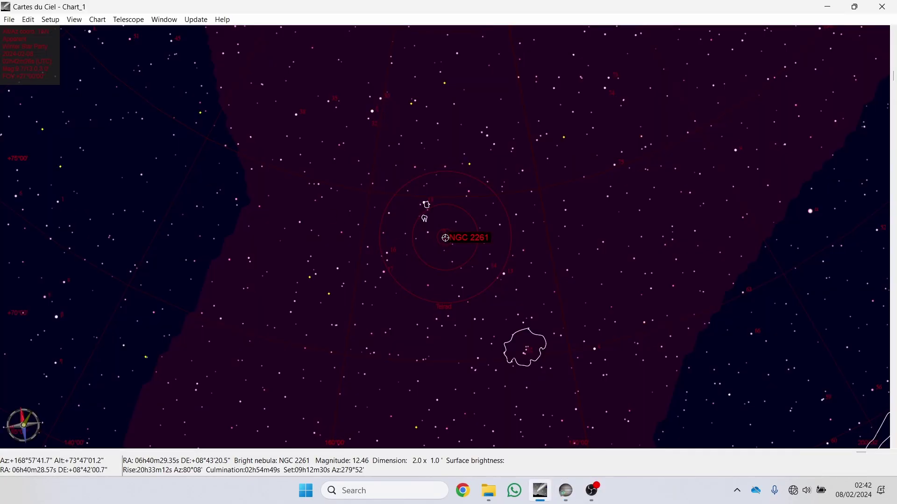
right_click(446, 238)
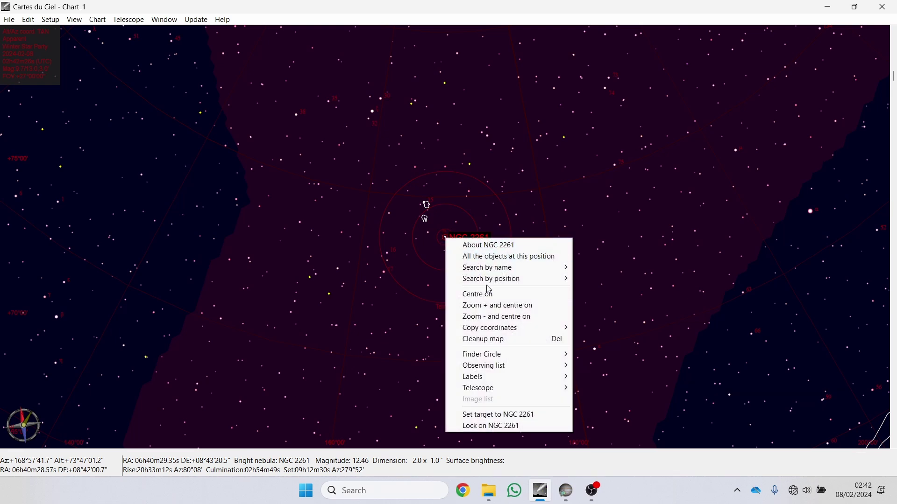
mouse_move(536, 387)
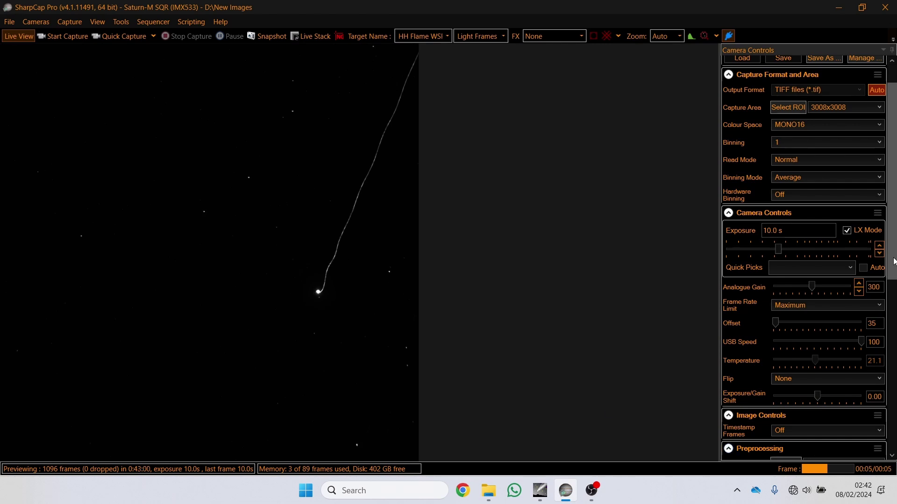
drag(892, 182, 892, 353)
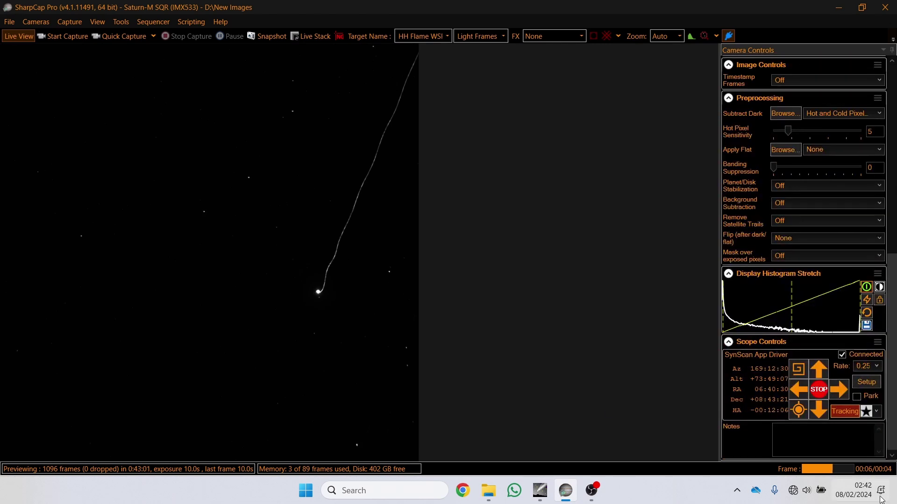
click(799, 411)
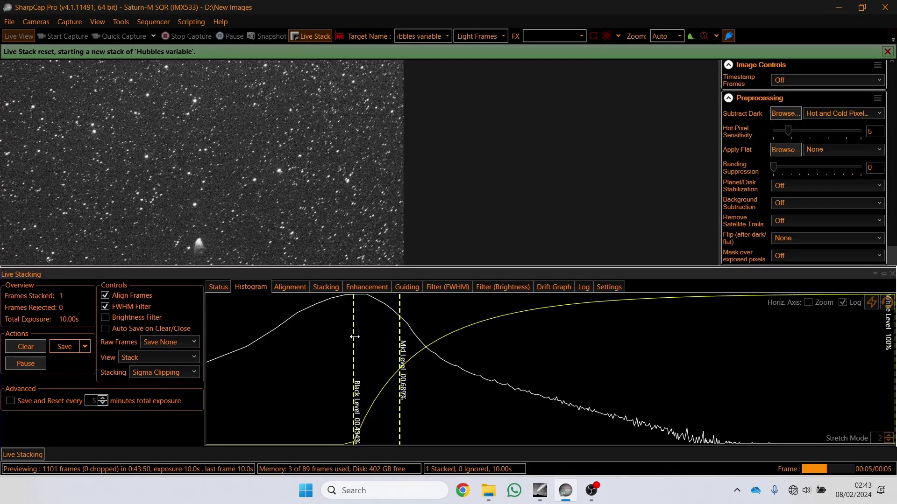
Lower the black level, raise the mid level, hide the stacking panel and zoom to 40%
drag(354, 337, 330, 337)
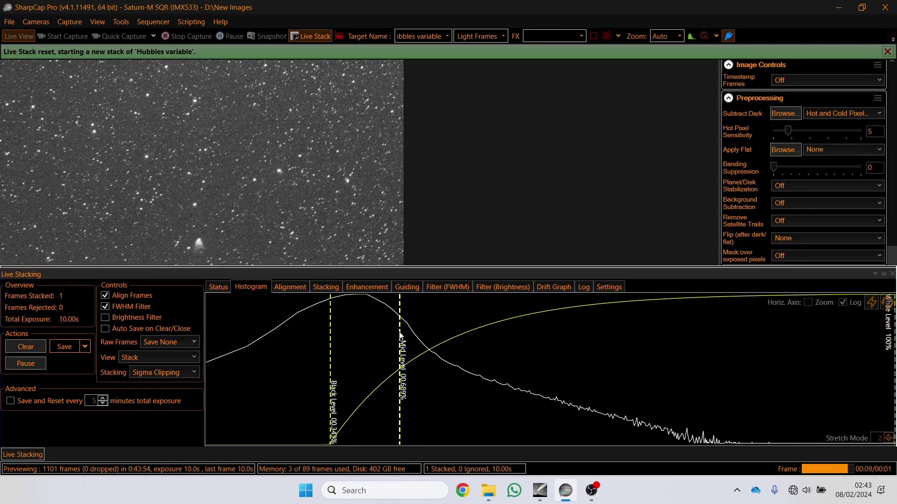
drag(401, 335, 430, 333)
click(587, 215)
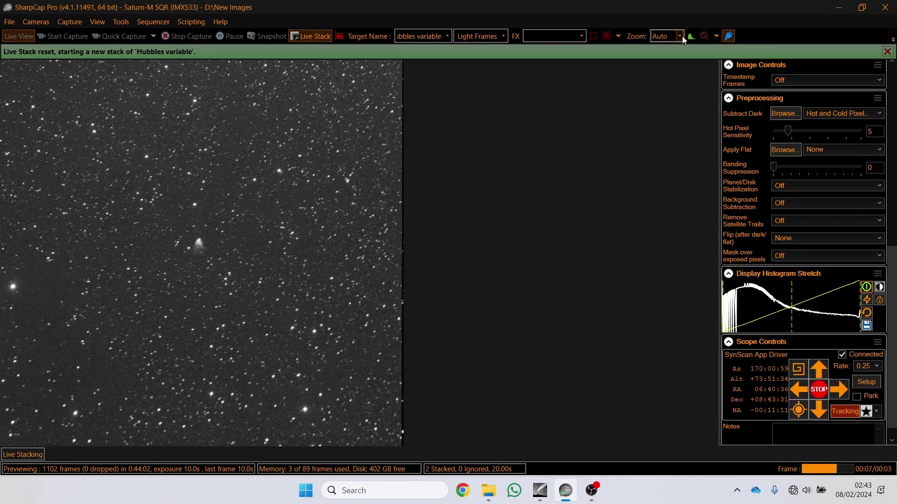
click(666, 107)
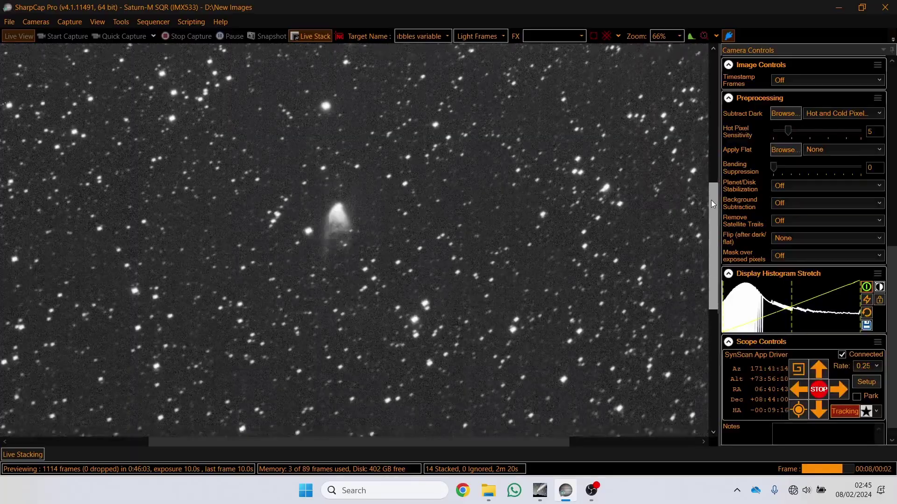
Scroll the preview while the stack grows to 14 frames totalling 2m 20s
drag(712, 200, 712, 209)
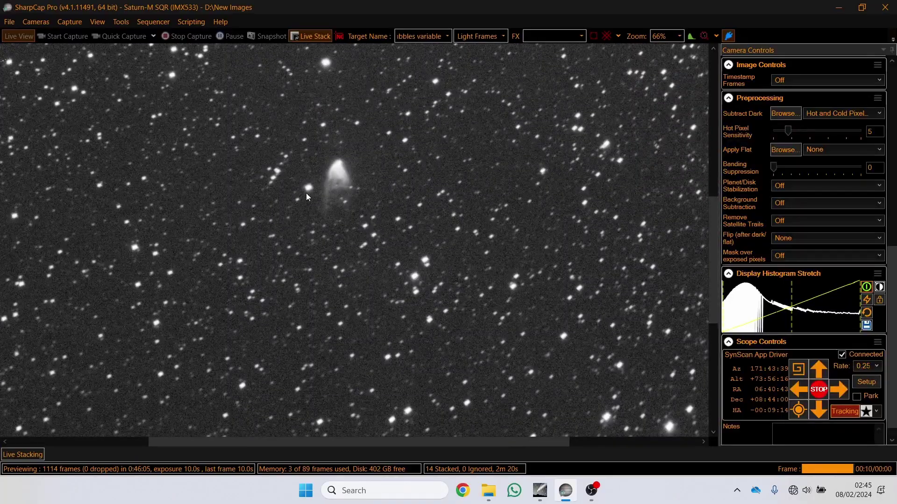
Select star HD46150 on the Cartes du Ciel chart and slew the telescope to it
click(22, 455)
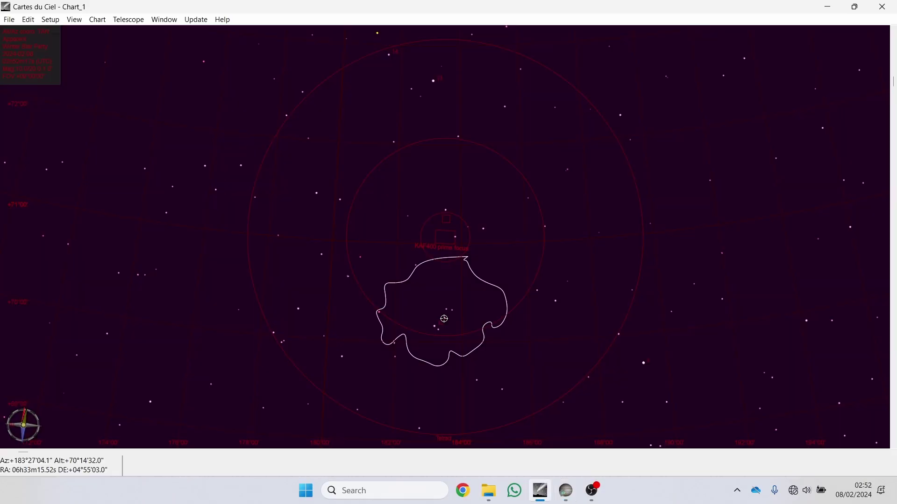
click(444, 319)
right_click(444, 319)
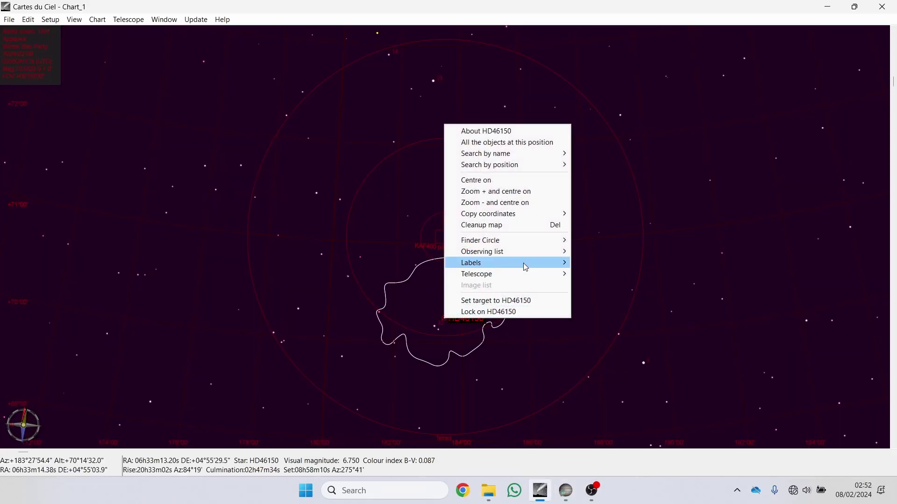
mouse_move(526, 274)
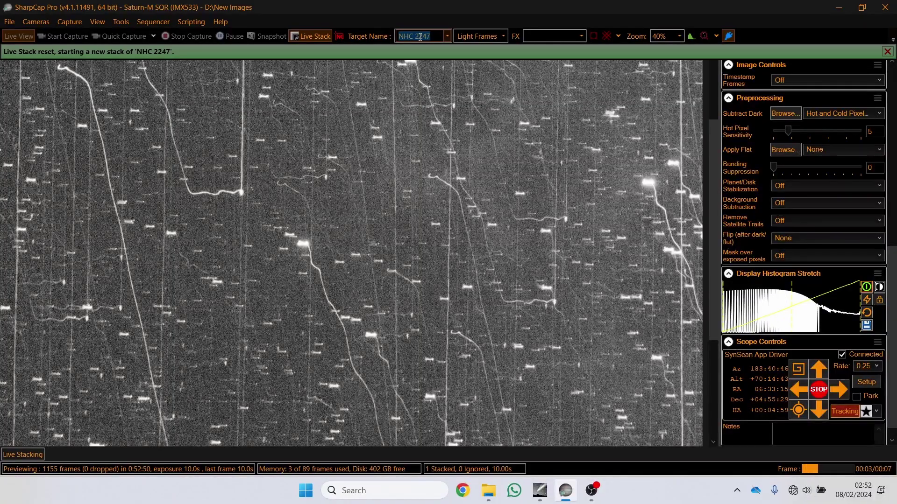
Name the target 'Rosette WSP' and clear the live stack to restart it
text(Ros)
text(ette WSP)
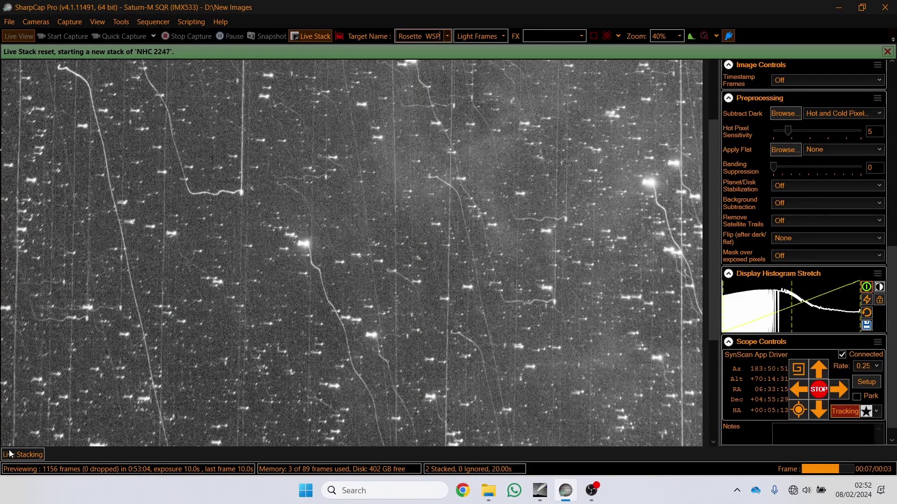
click(10, 456)
click(32, 348)
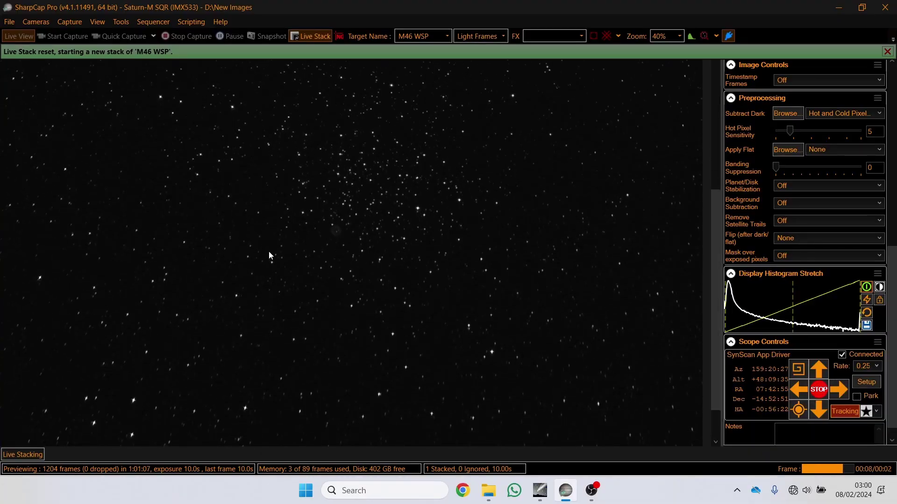
Raise the black level, lower the mid level and enlarge the M46 image area
click(28, 455)
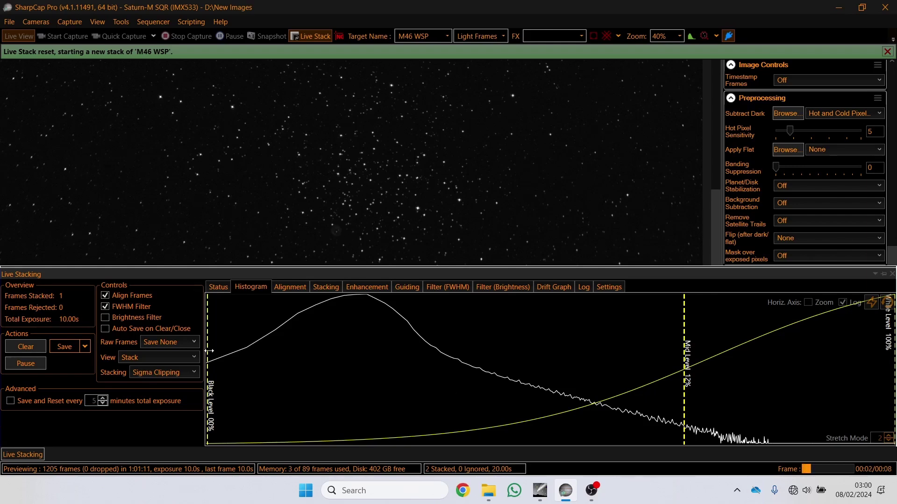
drag(209, 354, 342, 356)
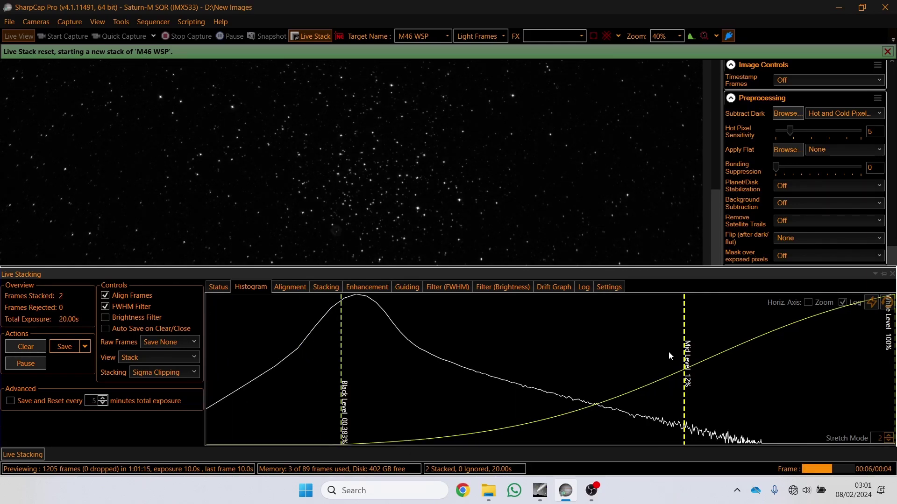
drag(689, 352, 435, 361)
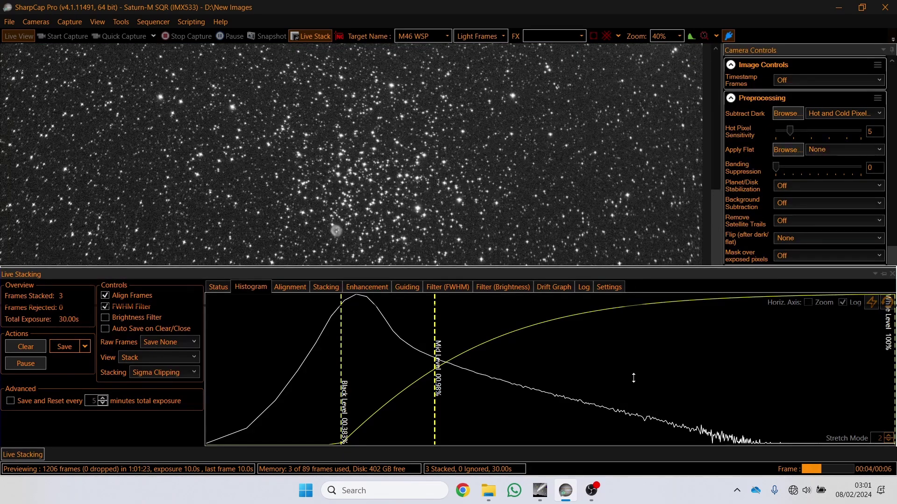
drag(634, 279, 636, 315)
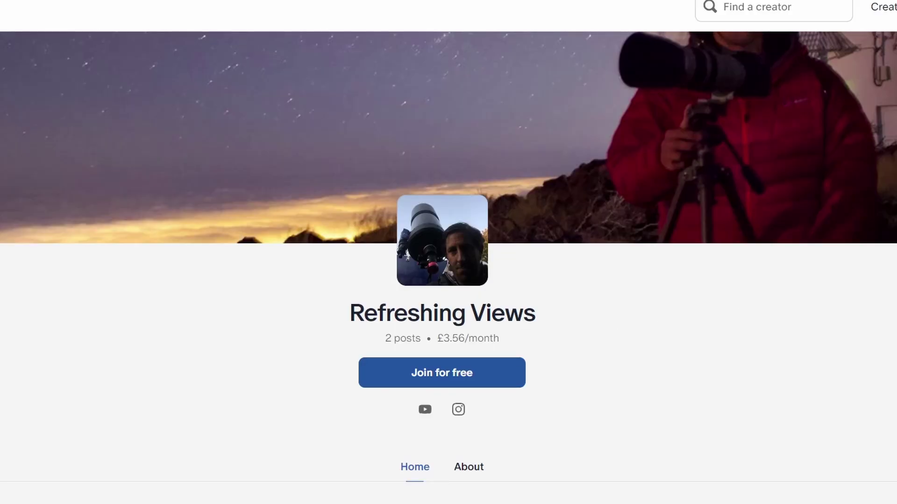
Scroll down to the 'Choose your membership' tier cards on the Refreshing Views page
scroll(448, 267, down, 8)
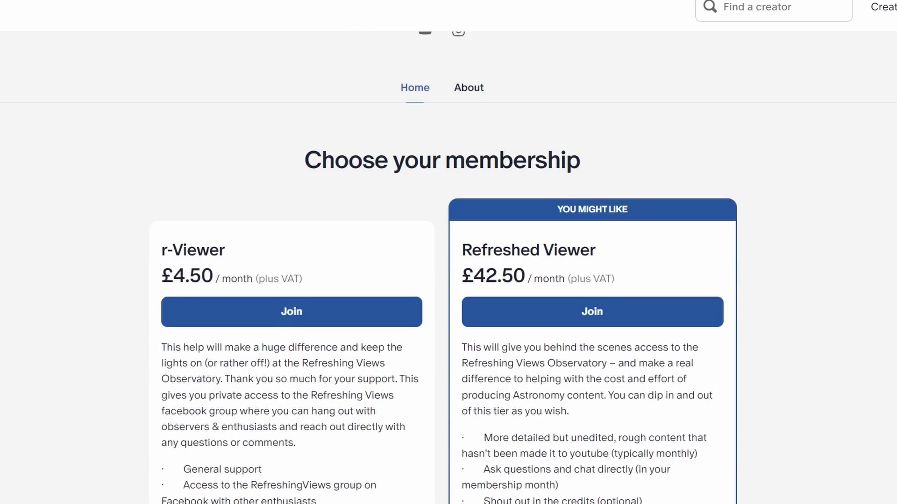